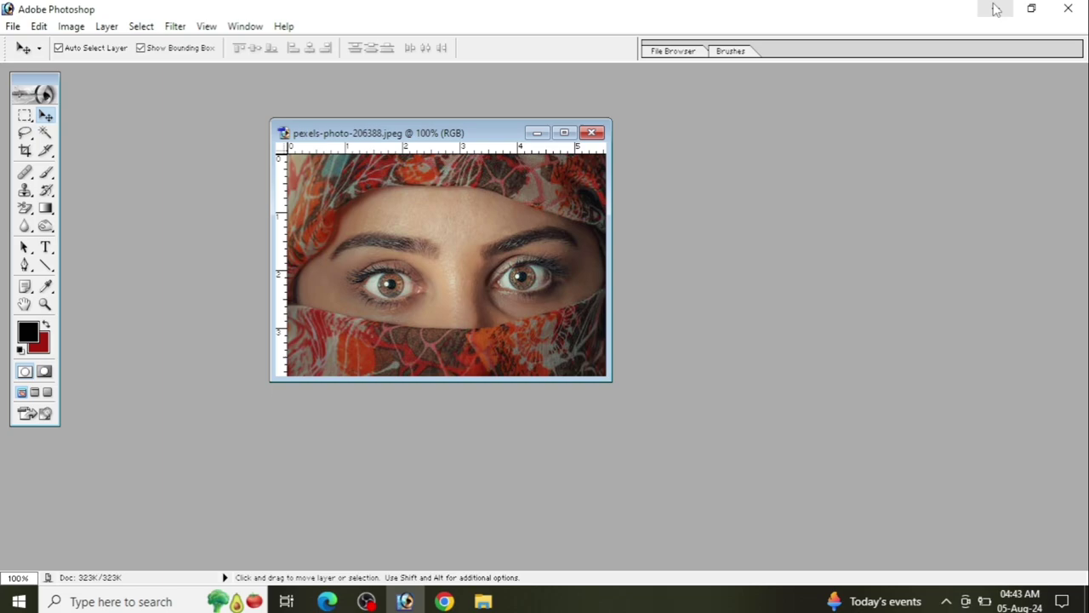
- Maximize the portrait photo's window and zoom to 300% on the eyes
{"action": "left_click", "coordinate": [564, 134]}
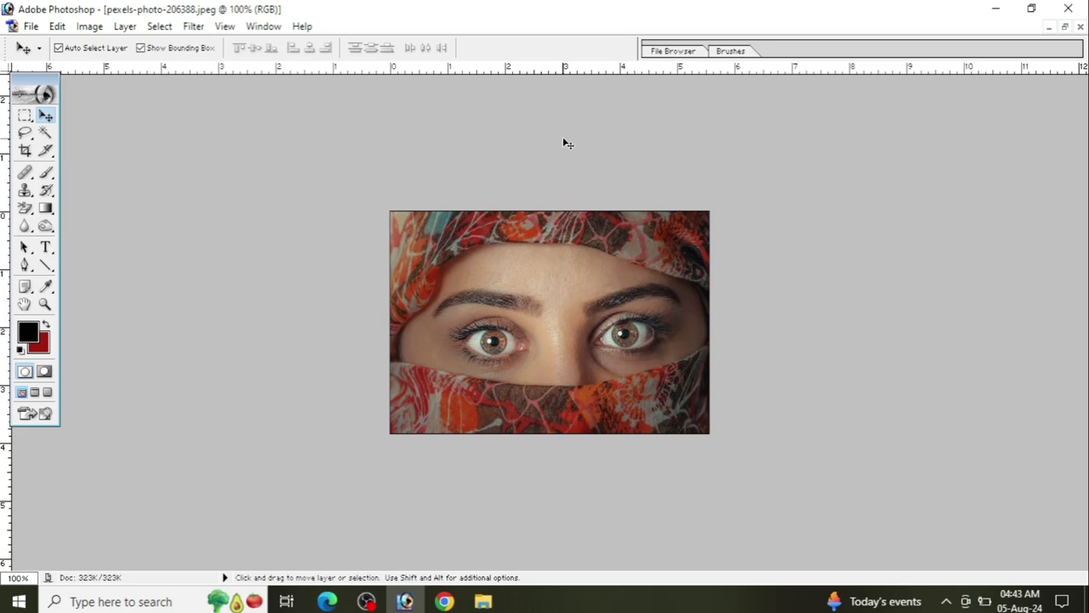
{"action": "key", "text": "ctrl+plus"}
{"action": "key", "text": "ctrl+plus"}
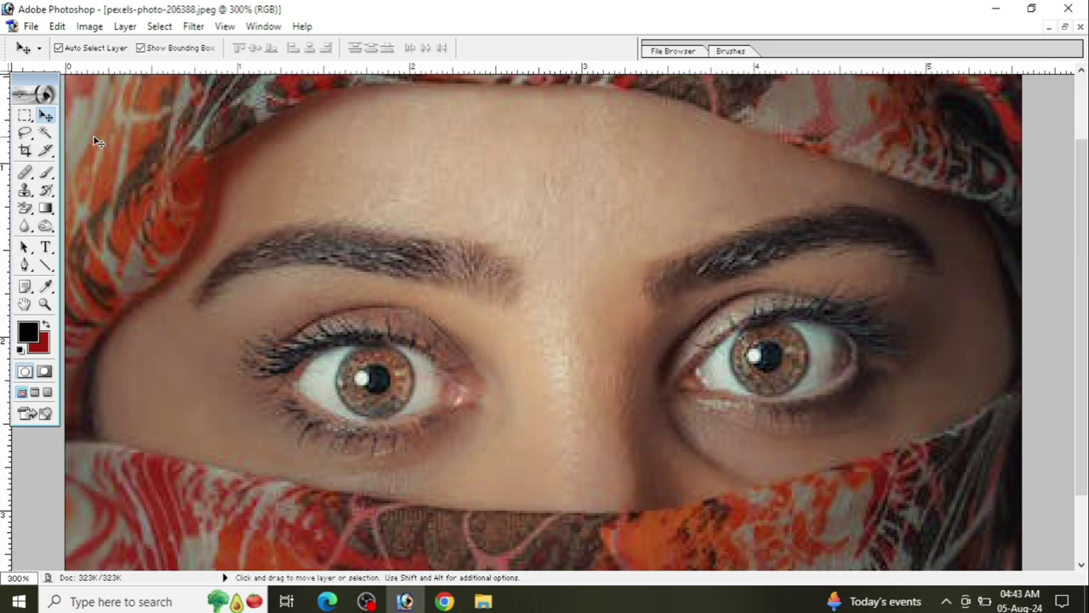
- Switch to the Elliptical Marquee tool and draw an oval selection around the left iris
{"action": "left_click", "coordinate": [26, 117]}
{"action": "right_click", "coordinate": [26, 119]}
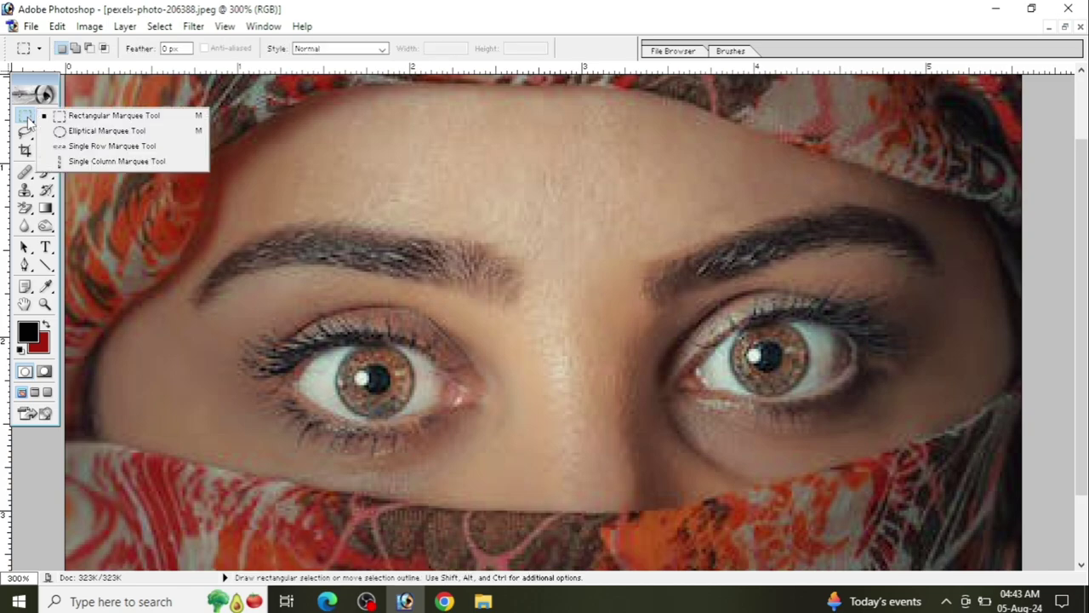
{"action": "left_click", "coordinate": [81, 133]}
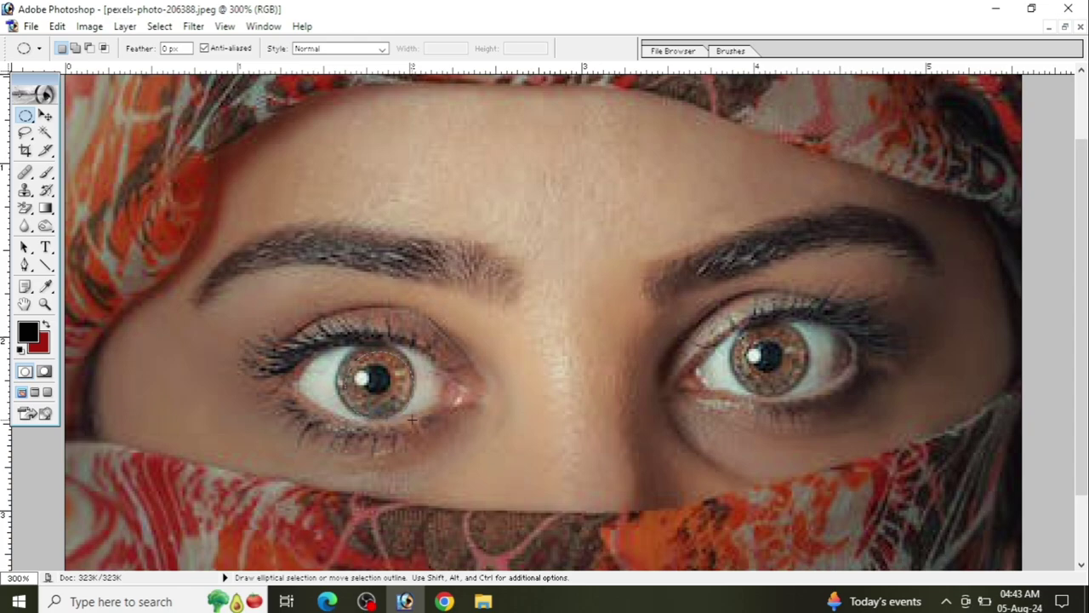
{"action": "left_click_drag", "start_coordinate": [343, 346], "coordinate": [412, 420]}
- Select both irises with Add to selection and show the Layers panel
{"action": "left_click_drag", "start_coordinate": [736, 329], "coordinate": [789, 378]}
{"action": "left_click", "coordinate": [75, 48]}
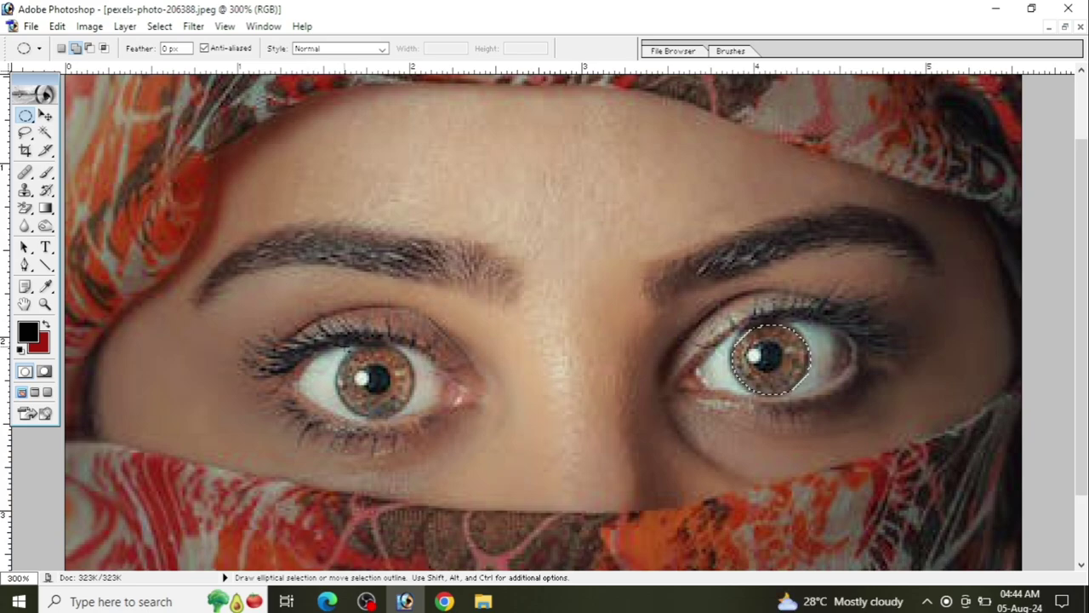
{"action": "left_click_drag", "start_coordinate": [347, 349], "coordinate": [410, 416]}
{"action": "key", "text": "ctrl+z"}
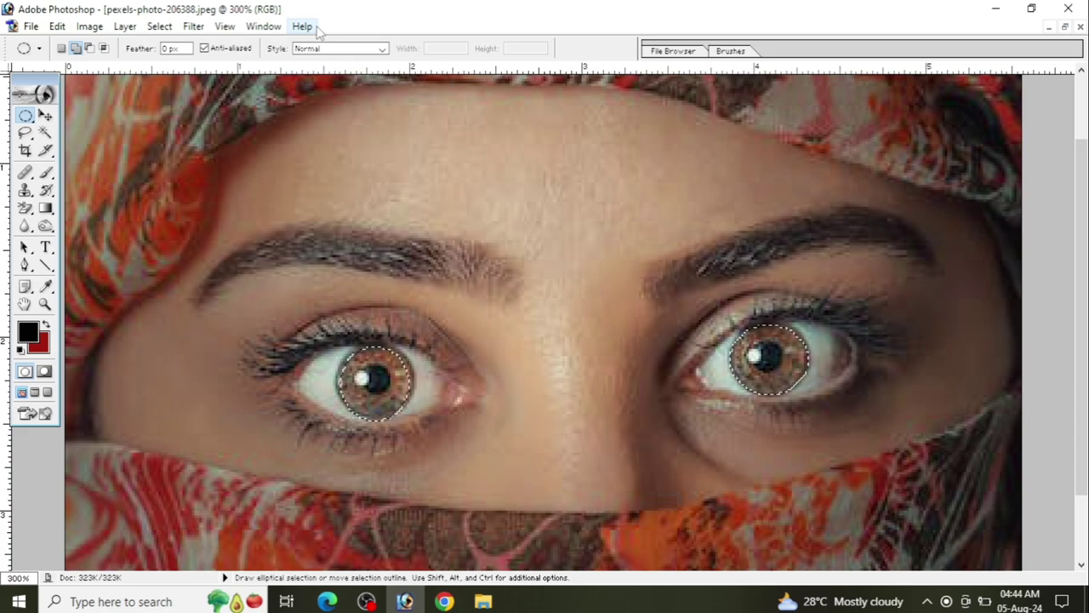
{"action": "key", "text": "F7"}
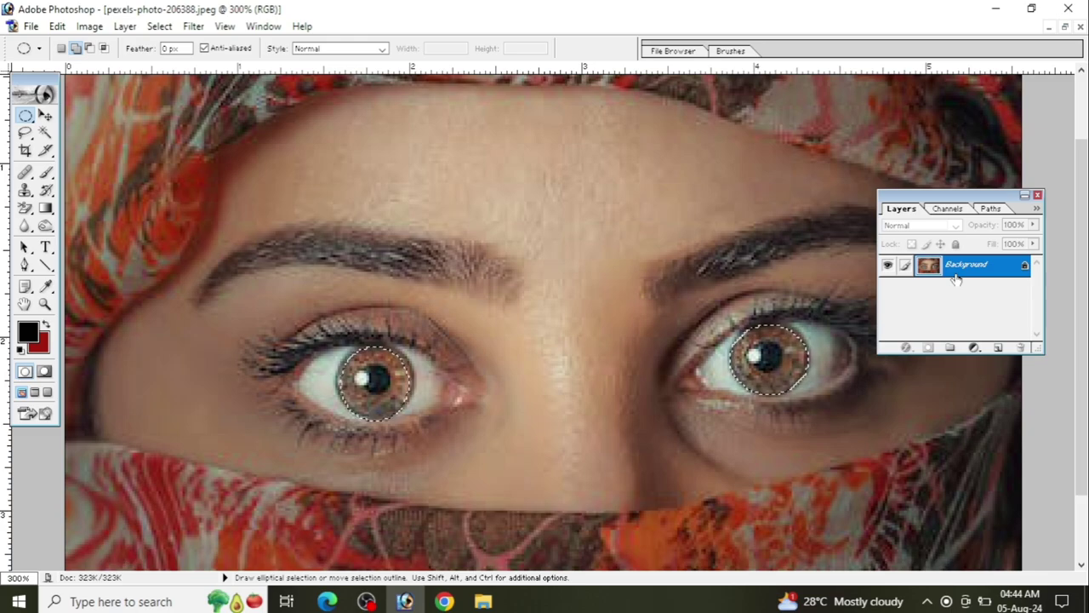
- Create an empty Layer 1 above Background in the Layers panel
{"action": "left_click", "coordinate": [264, 27]}
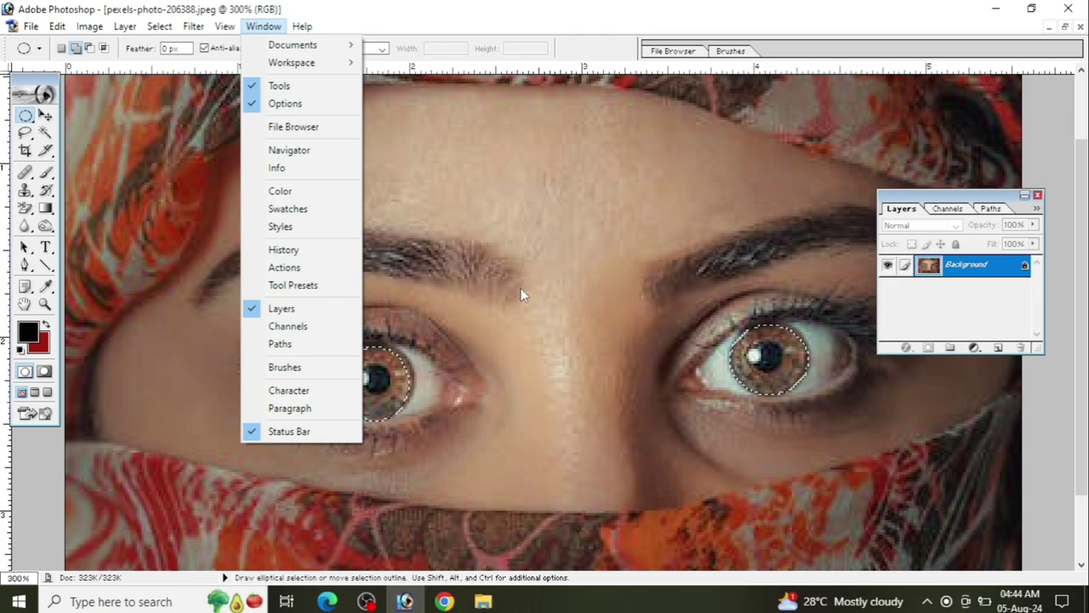
{"action": "left_click", "coordinate": [651, 296]}
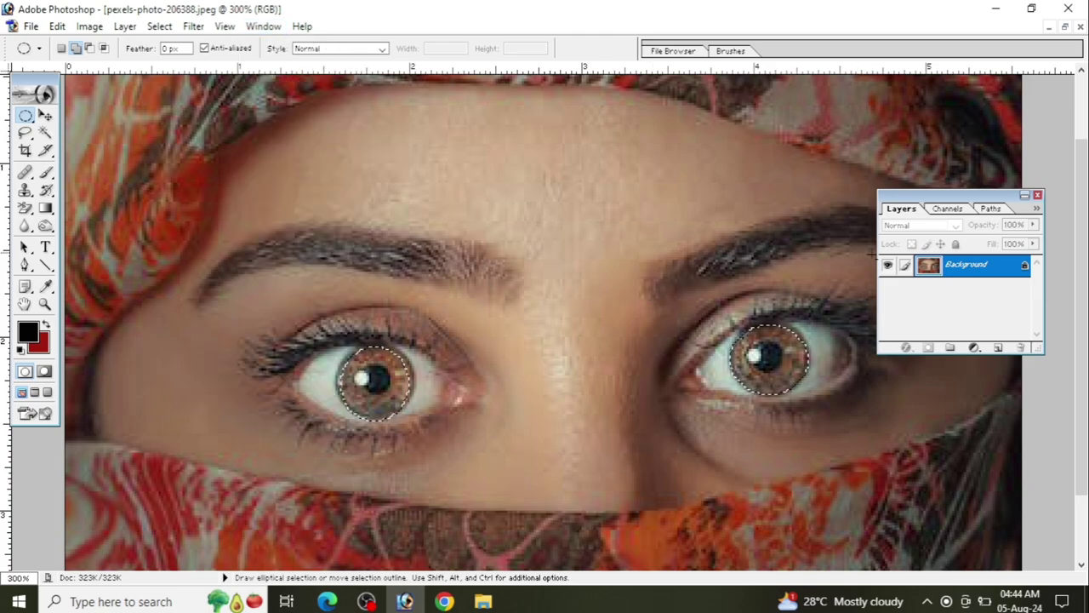
{"action": "left_click", "coordinate": [996, 349]}
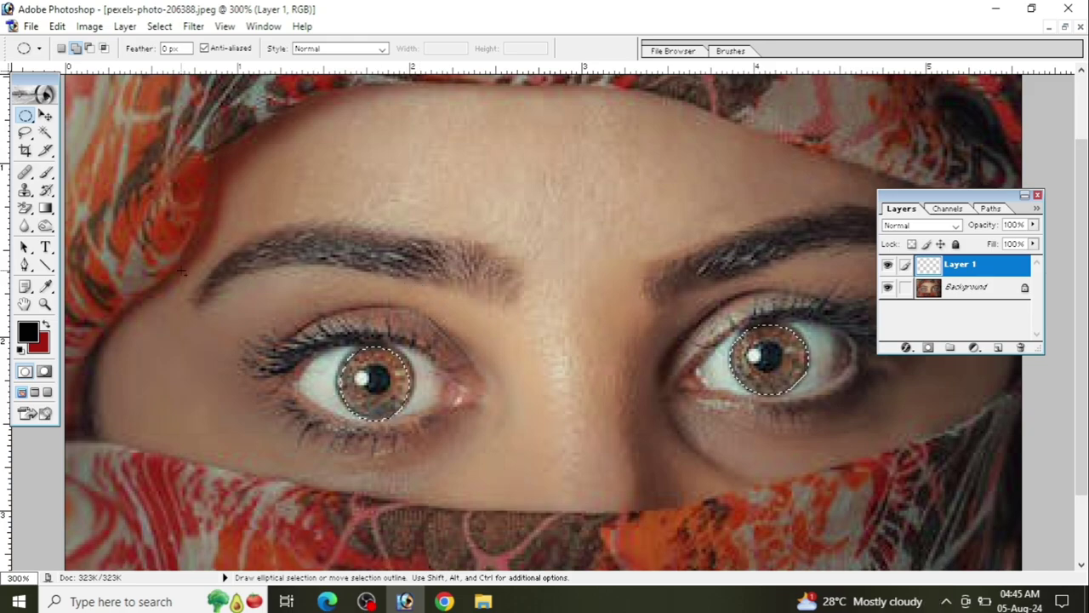
- Set the background colour to blue 1014D0 and fill both iris selections with it
{"action": "left_click", "coordinate": [47, 340]}
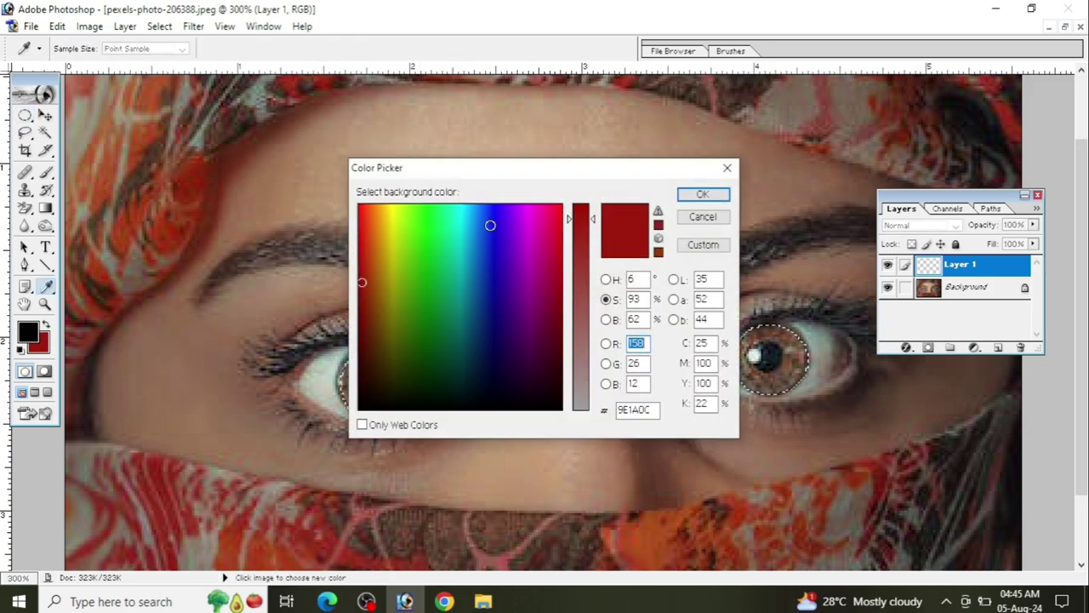
{"action": "left_click_drag", "start_coordinate": [494, 227], "coordinate": [493, 242]}
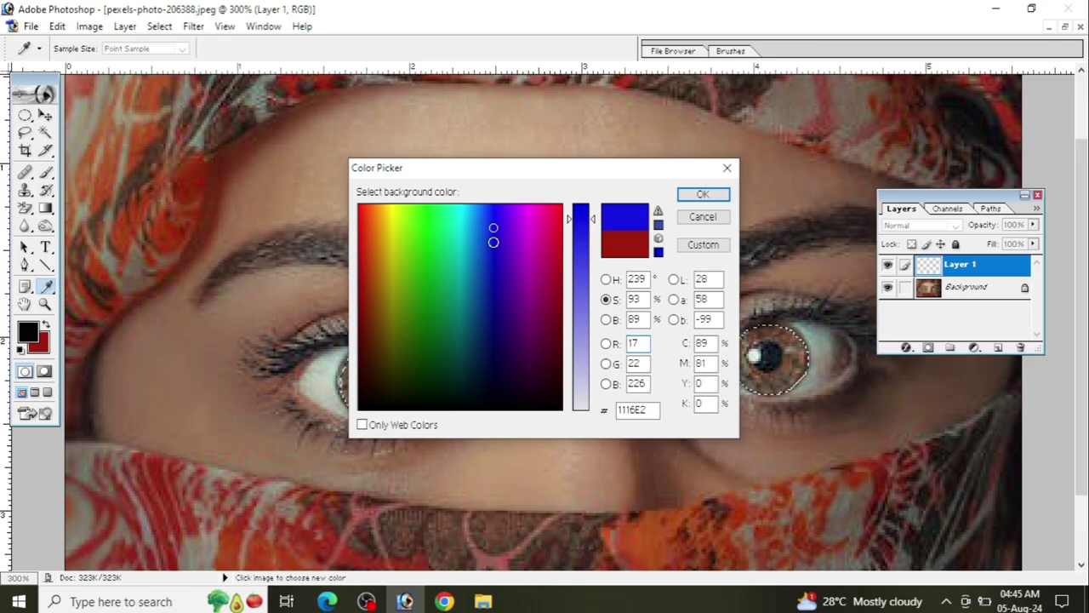
{"action": "left_click", "coordinate": [713, 195]}
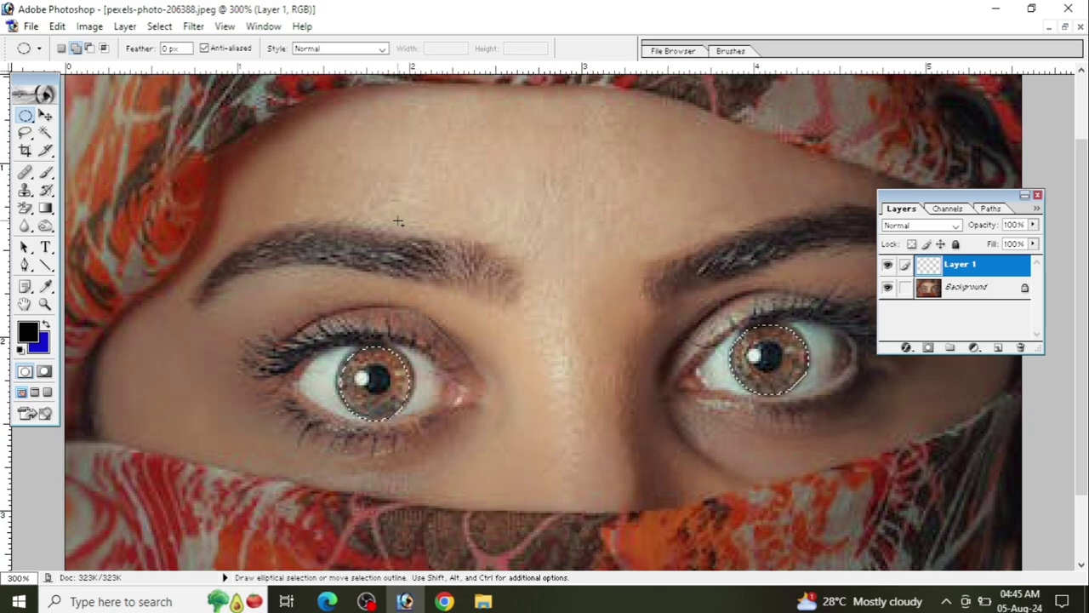
{"action": "key", "text": "ctrl+BackSpace"}
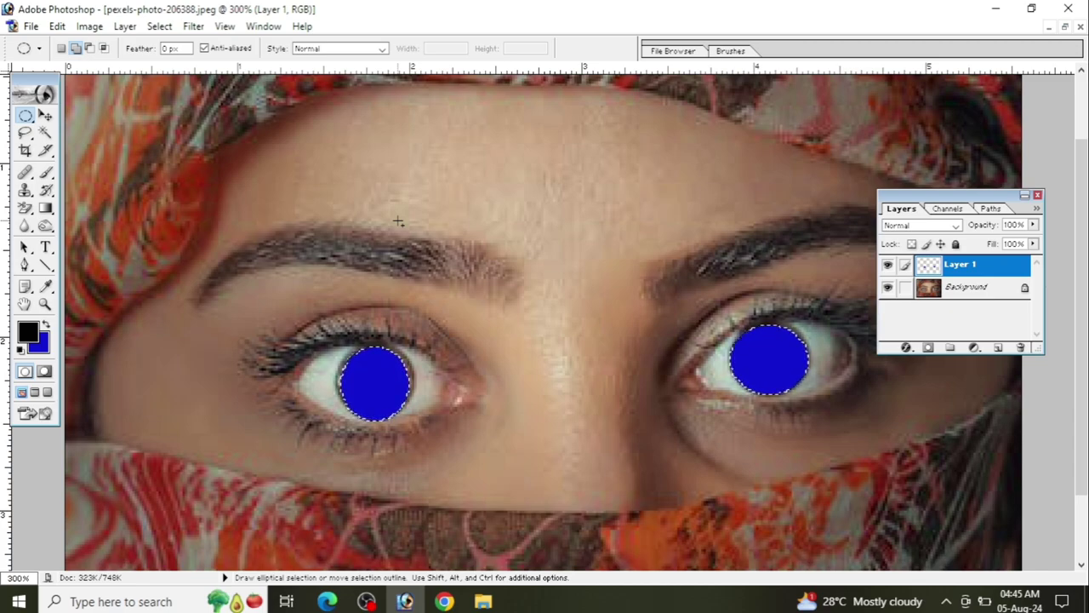
- Deselect the irises and lower Layer 1's opacity to 36%
{"action": "key", "text": "ctrl+d"}
{"action": "left_click", "coordinate": [1033, 225]}
{"action": "left_click_drag", "start_coordinate": [1037, 229], "coordinate": [983, 244]}
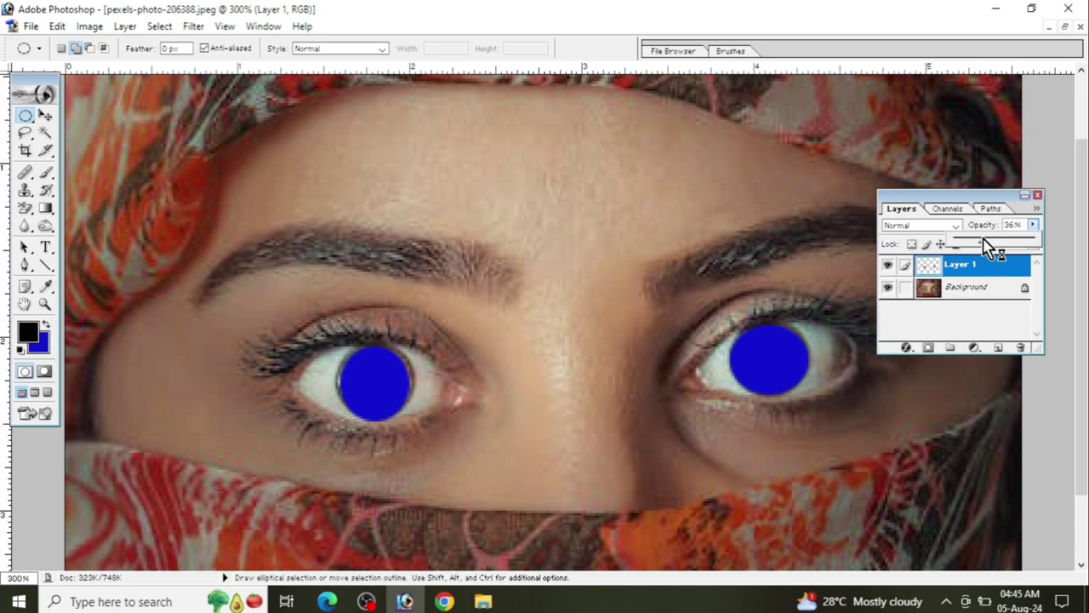
{"action": "left_click", "coordinate": [1040, 271]}
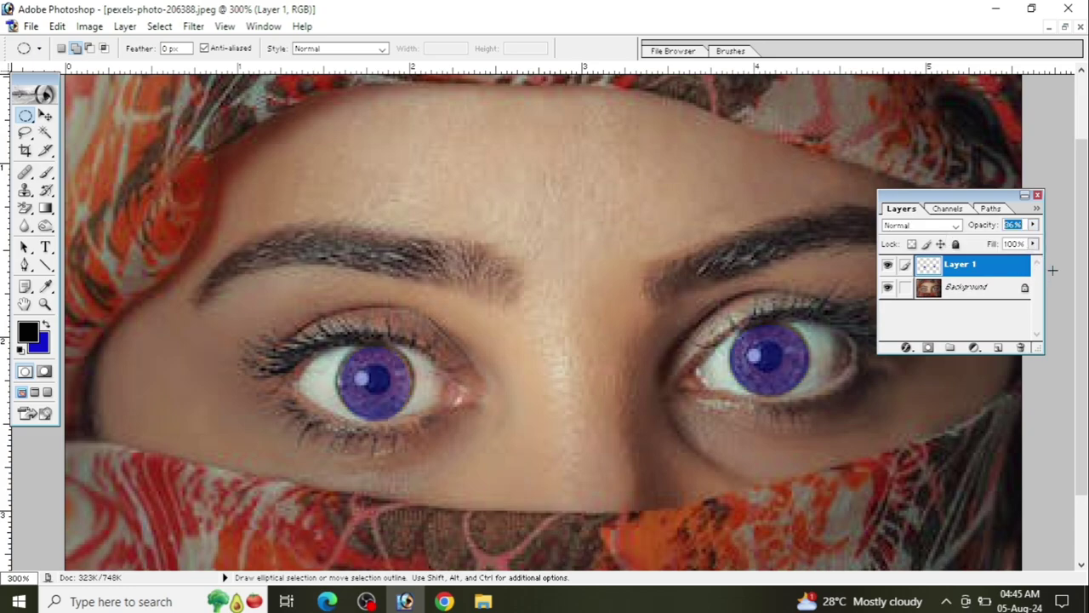
- Set Layer 1's fill to 51% and view the whole photo
{"action": "left_click", "coordinate": [1033, 245]}
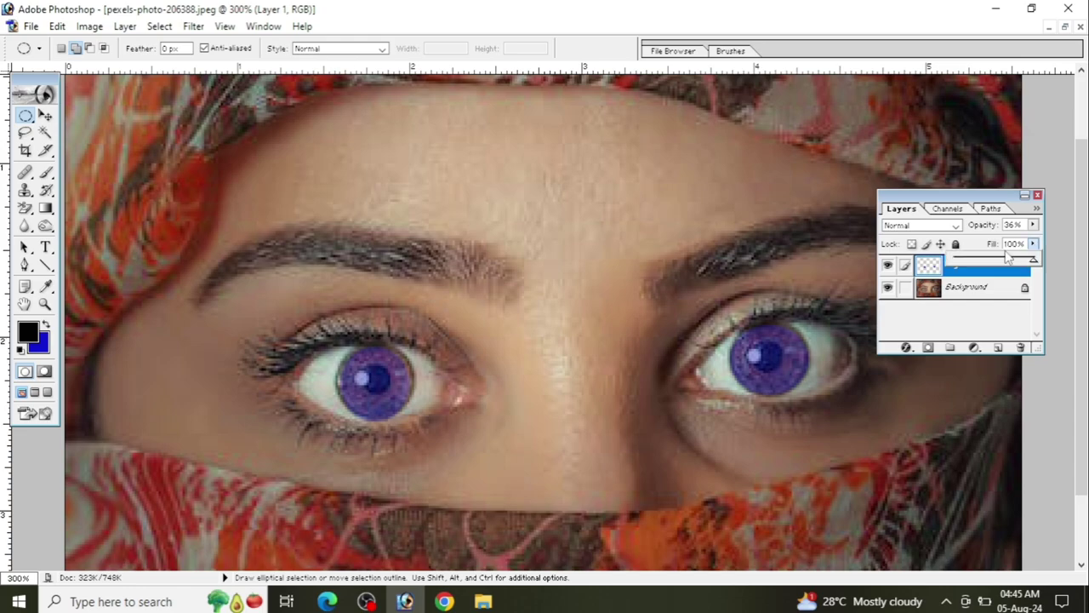
{"action": "left_click_drag", "start_coordinate": [1002, 262], "coordinate": [997, 265]}
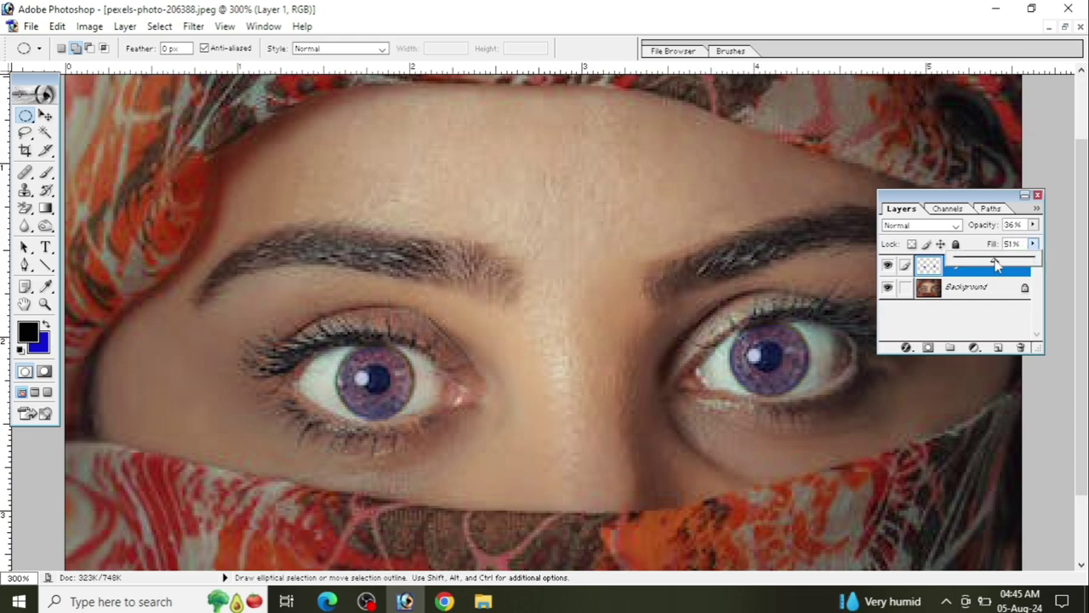
{"action": "left_click_drag", "start_coordinate": [1003, 265], "coordinate": [1007, 266]}
{"action": "mouse_move", "coordinate": [1010, 265]}
{"action": "left_mouse_down"}
{"action": "mouse_move", "coordinate": [1025, 264]}
{"action": "mouse_move", "coordinate": [998, 266]}
{"action": "left_mouse_up"}
{"action": "key", "text": "ctrl+minus"}
{"action": "key", "text": "ctrl+minus"}
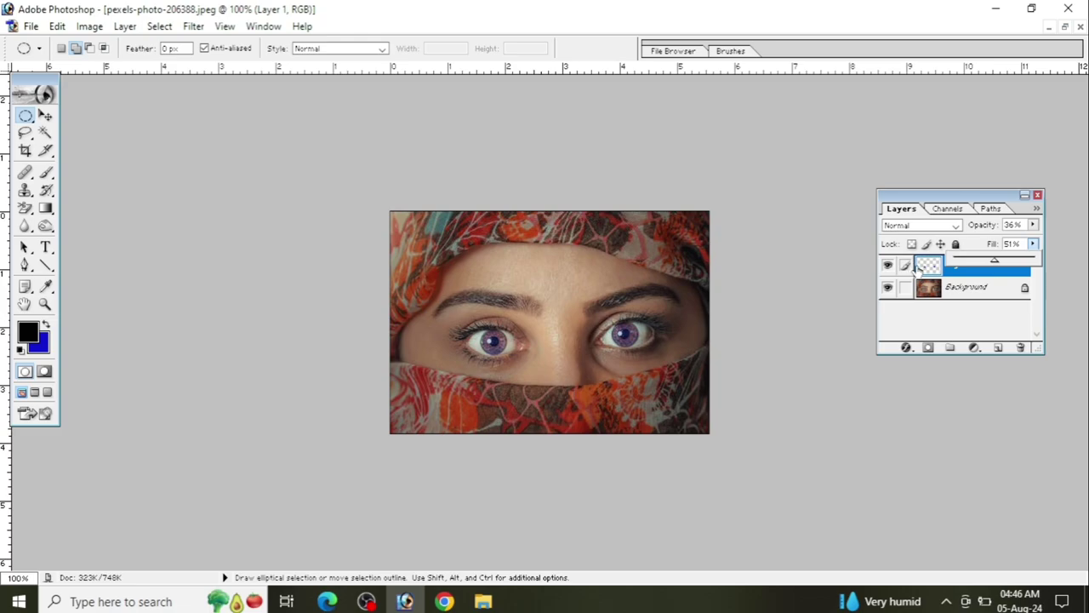
- Reset Layer 1 to 100% fill and 100% opacity
{"action": "left_click", "coordinate": [927, 267]}
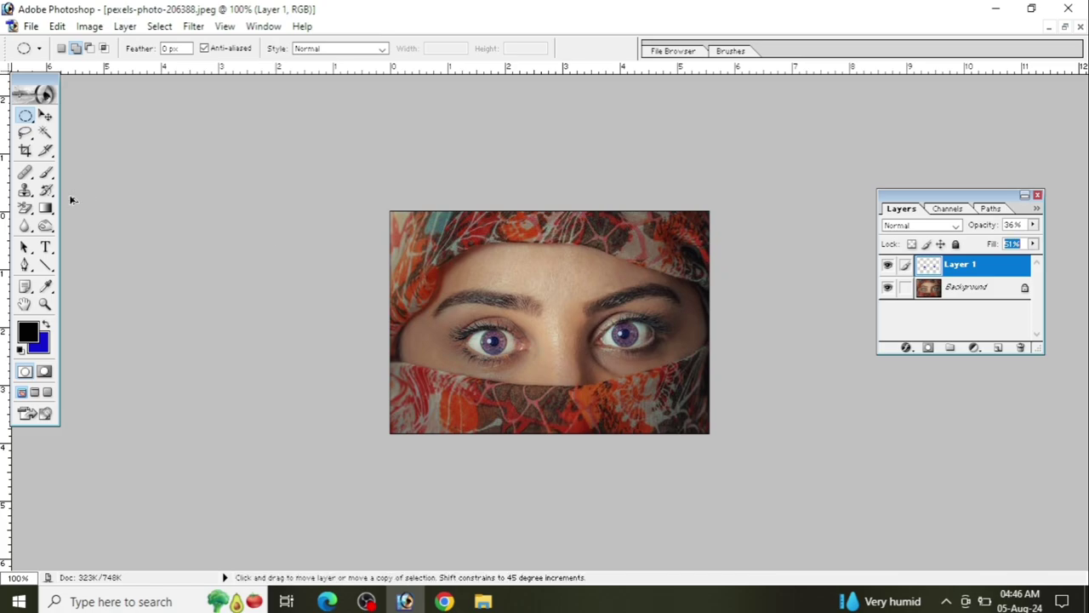
{"action": "type", "text": "100"}
{"action": "key", "text": "Return"}
{"action": "key", "text": "0"}
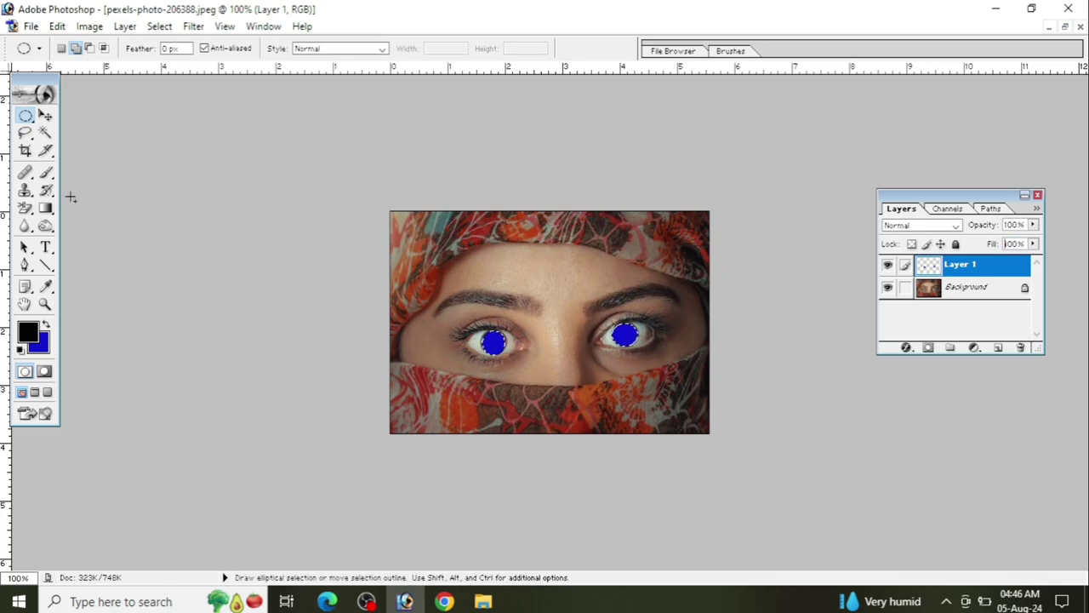
- Set the background colour to red F71812 and fill both iris circles with it
{"action": "left_click", "coordinate": [45, 342]}
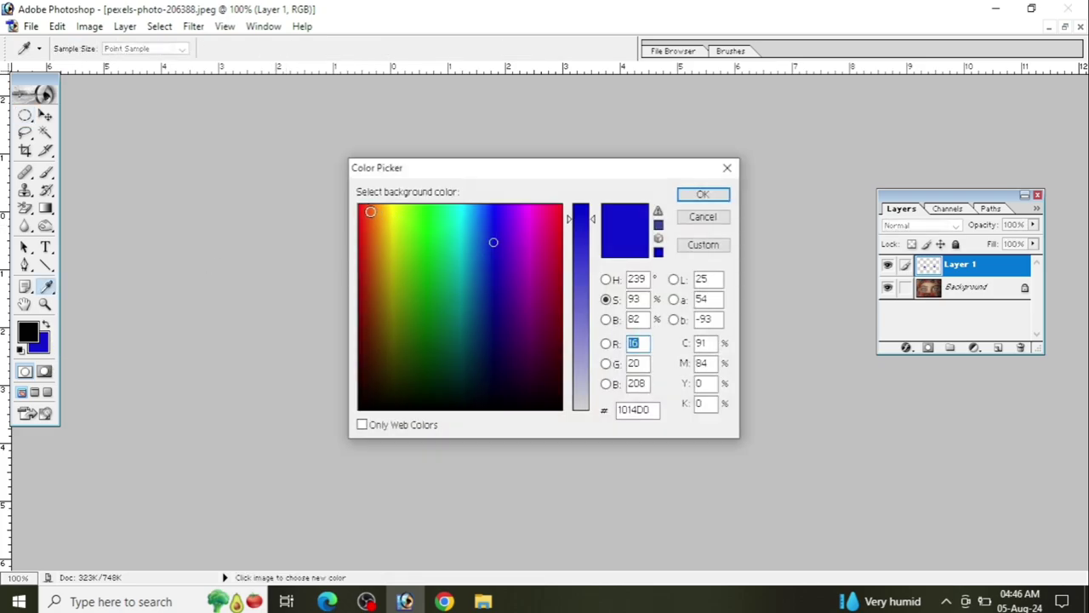
{"action": "left_click", "coordinate": [360, 210]}
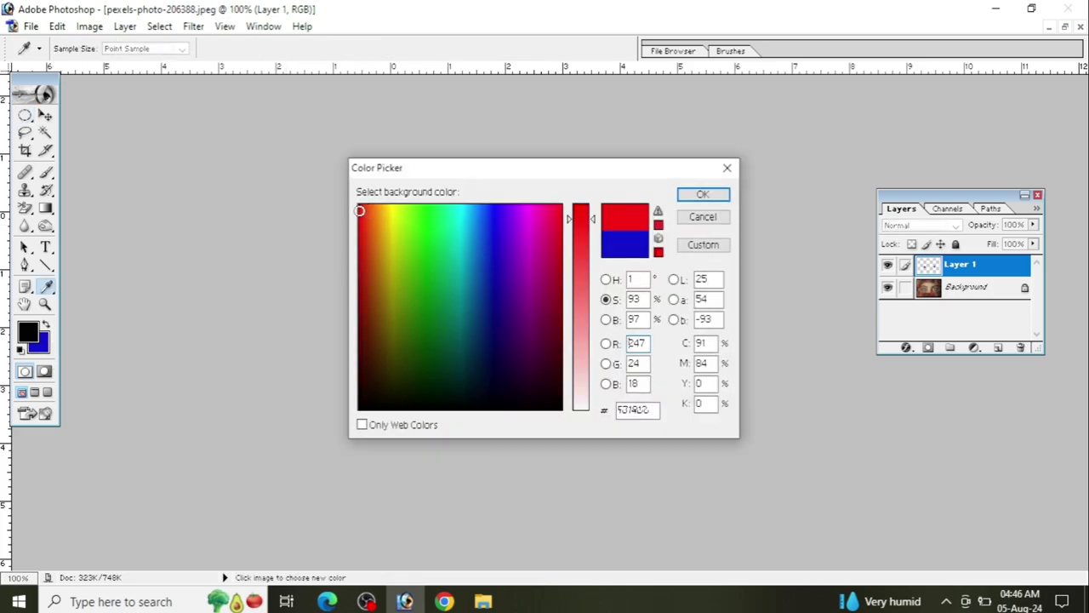
{"action": "left_click", "coordinate": [699, 195]}
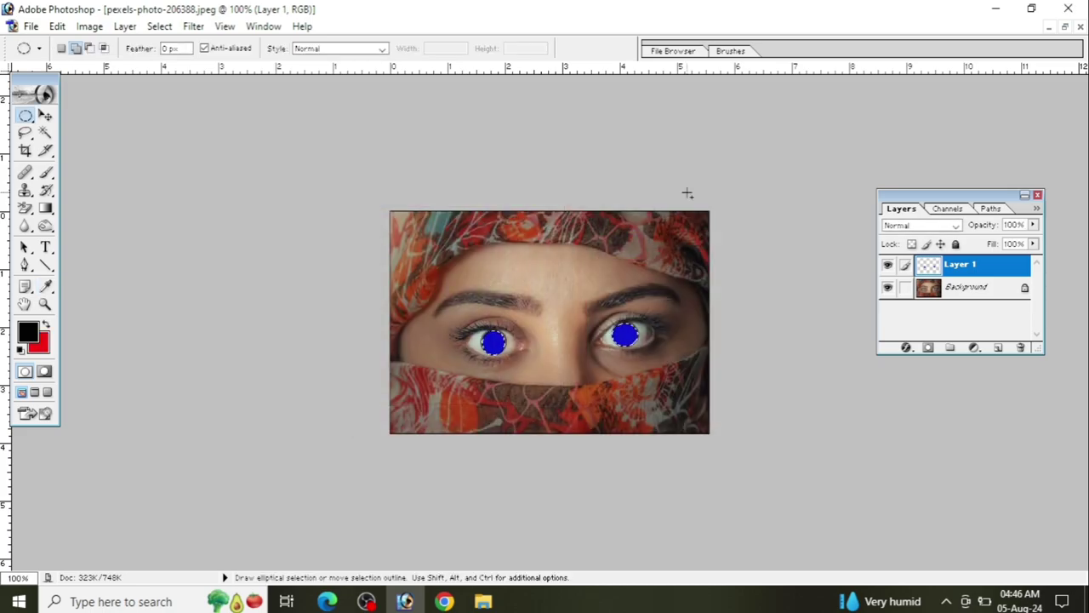
{"action": "key", "text": "ctrl"}
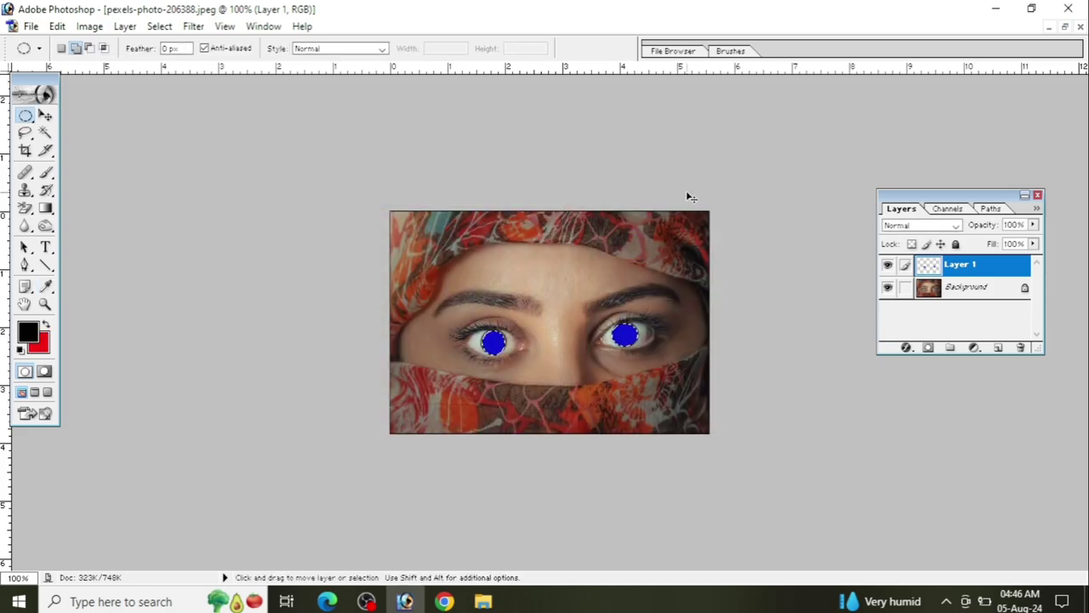
{"action": "key", "text": "ctrl+BackSpace"}
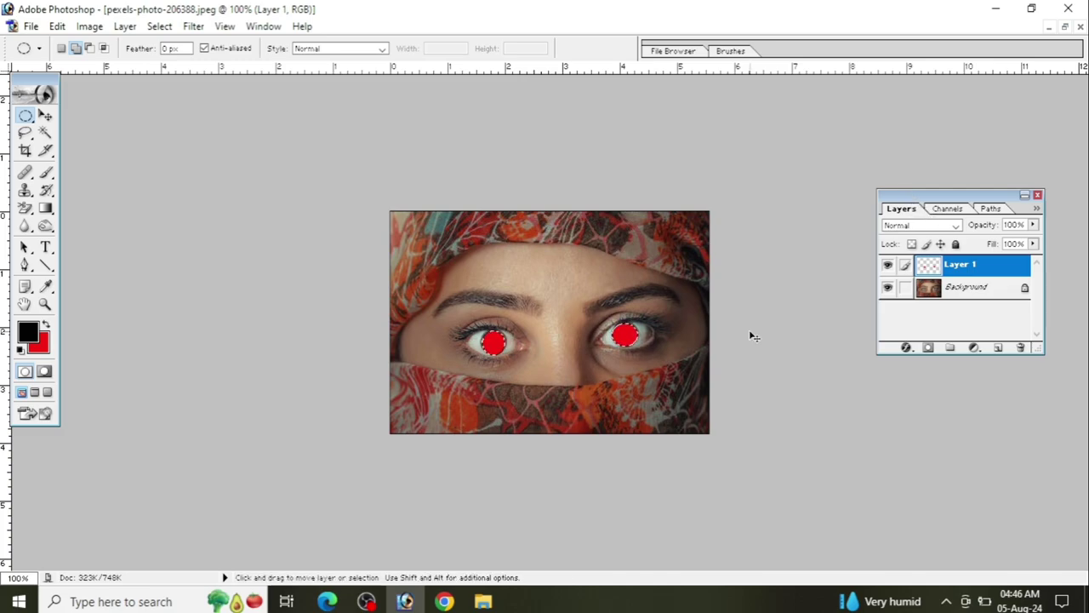
- Give the red Layer 1 35% opacity and 74% fill, checking it zoomed in
{"action": "key", "text": "ctrl+plus"}
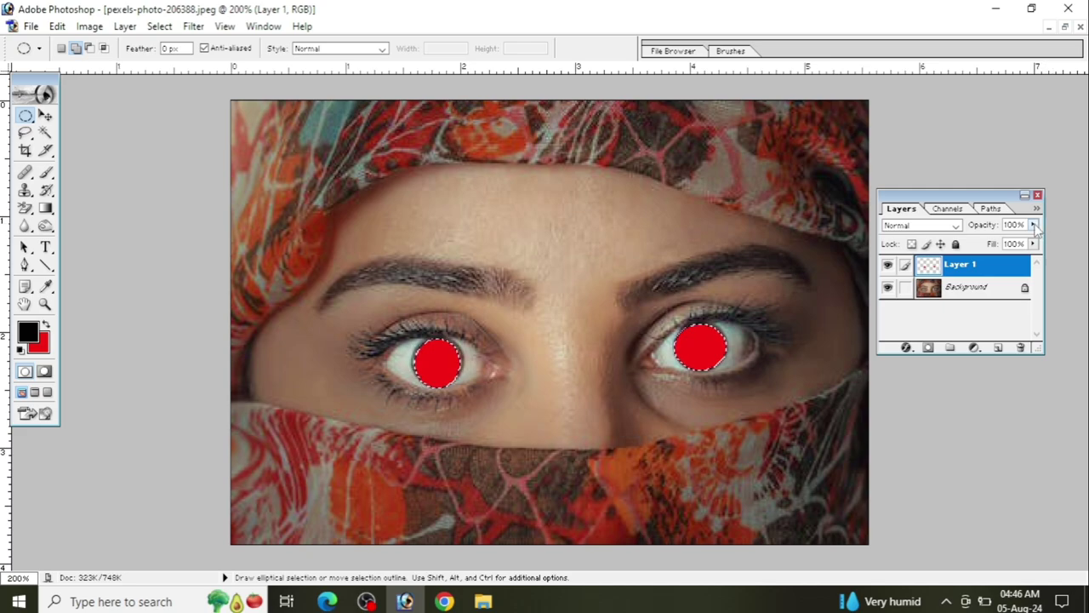
{"action": "left_click_drag", "start_coordinate": [1033, 224], "coordinate": [983, 244]}
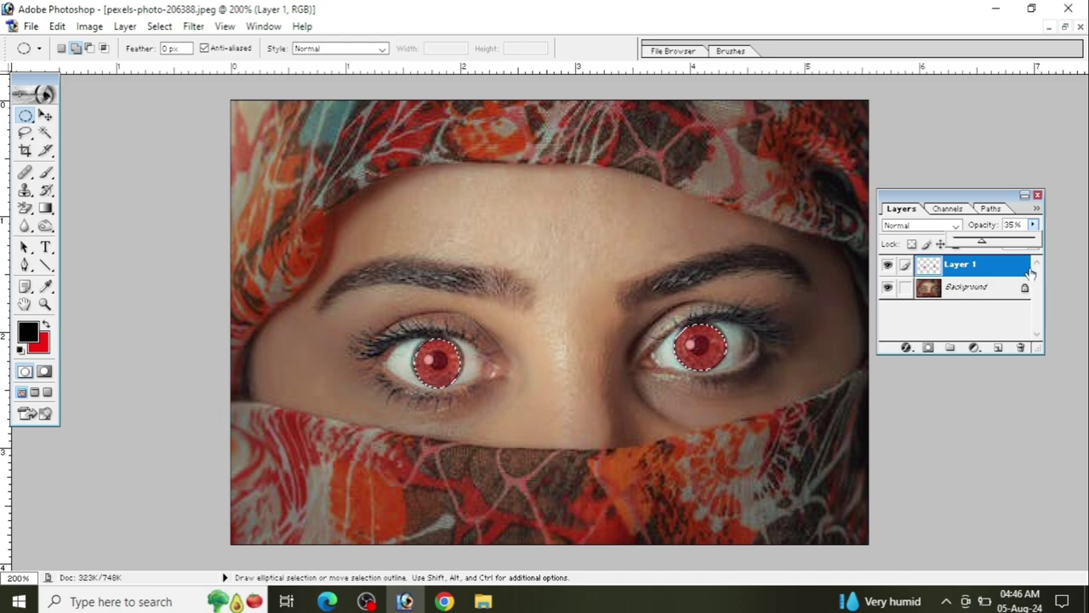
{"action": "left_click", "coordinate": [1040, 269]}
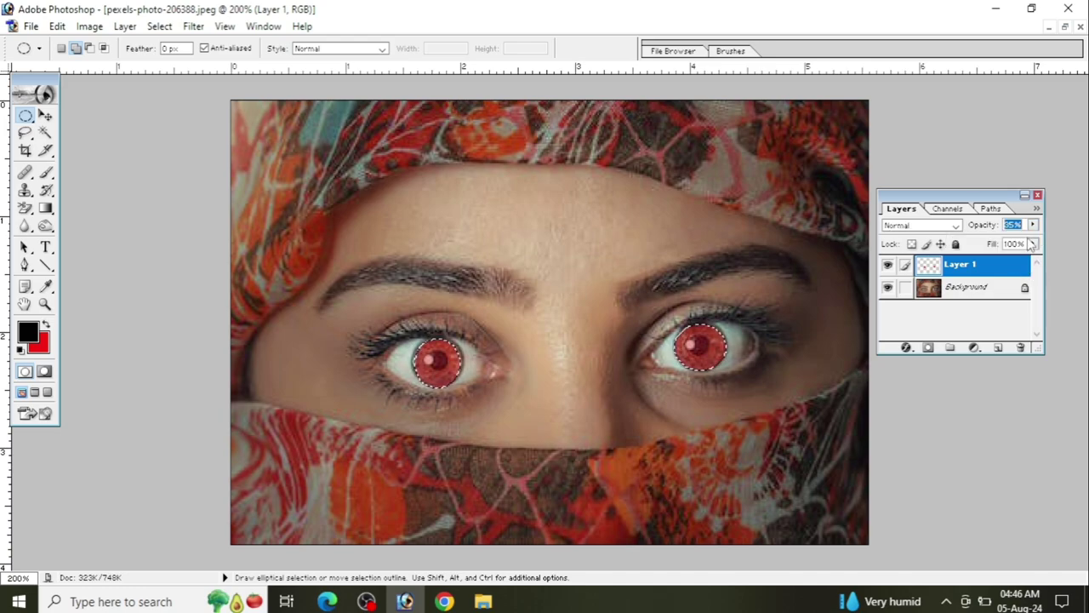
{"action": "left_click", "coordinate": [1033, 243]}
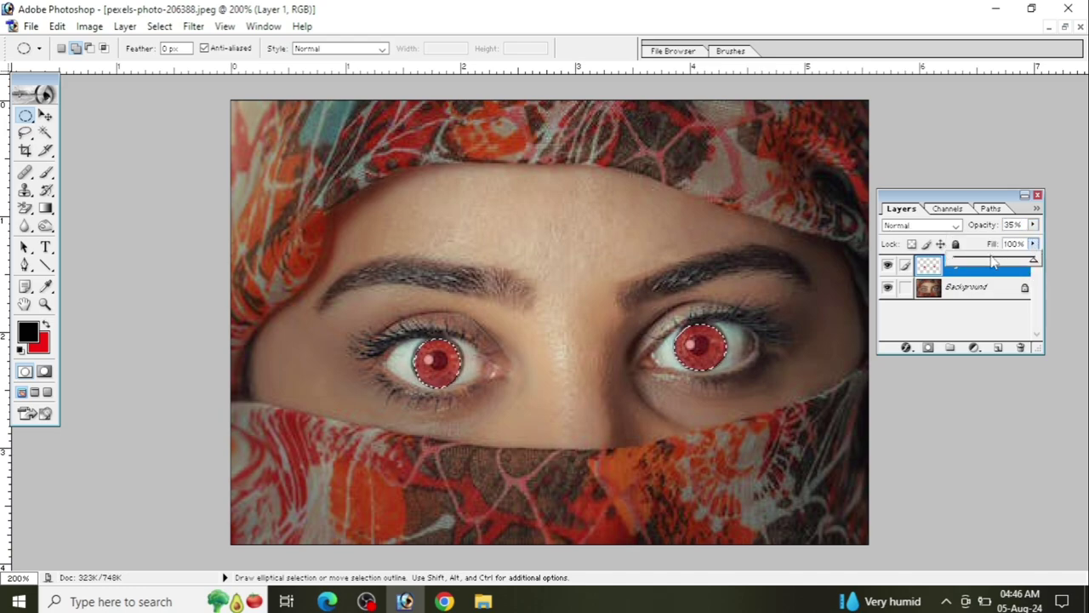
{"action": "left_click_drag", "start_coordinate": [993, 260], "coordinate": [1015, 263]}
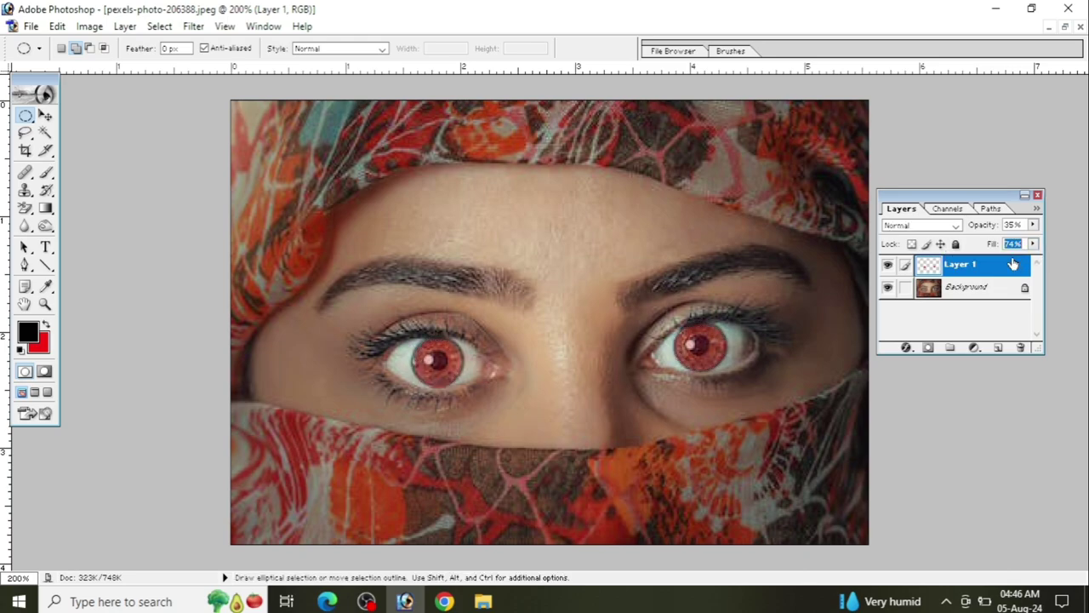
{"action": "key", "text": "ctrl+minus"}
{"action": "key", "text": "ctrl+minus"}
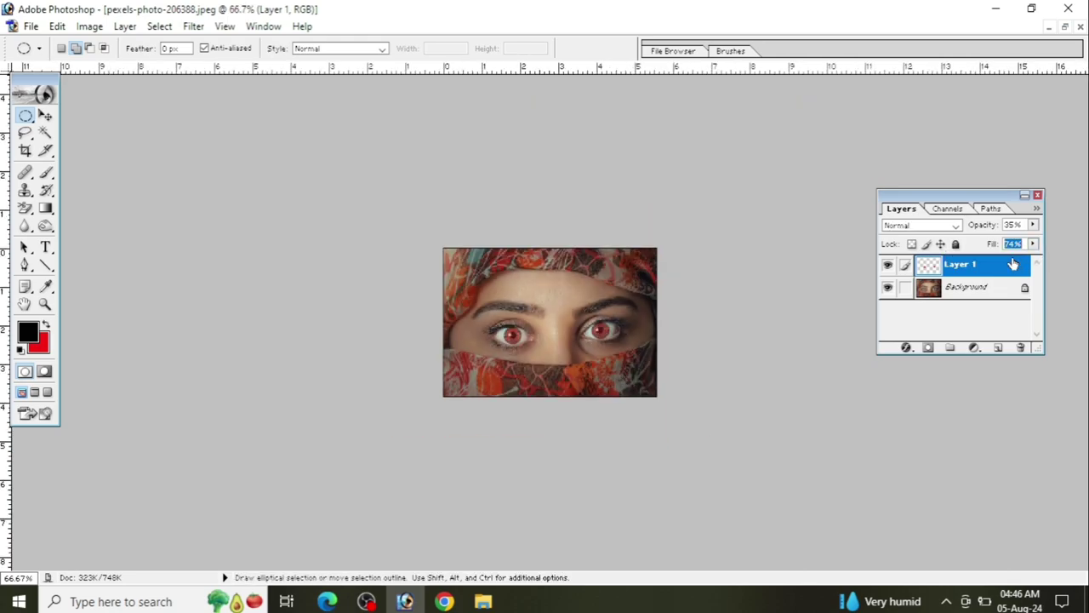